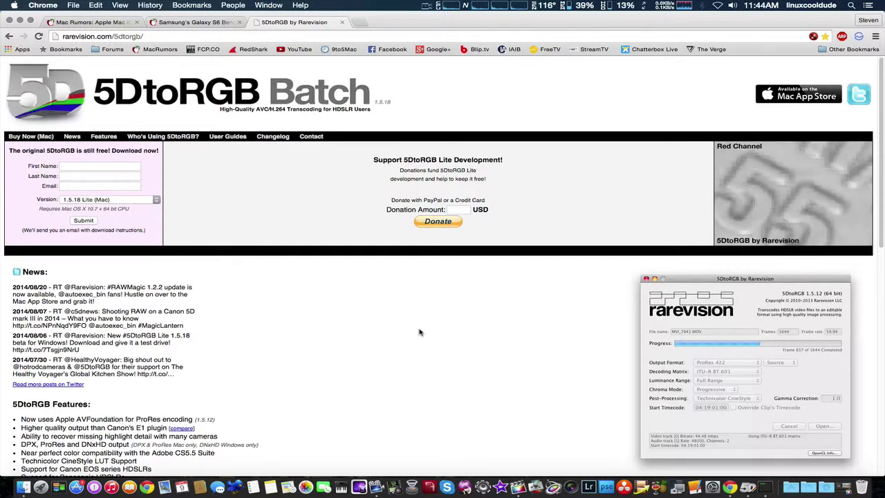
Step: Highlight the OpenGL shader, CineStyle LUT and ProRes encoding feature lines, then minimize Chrome
scroll(419, 333, down, 5)
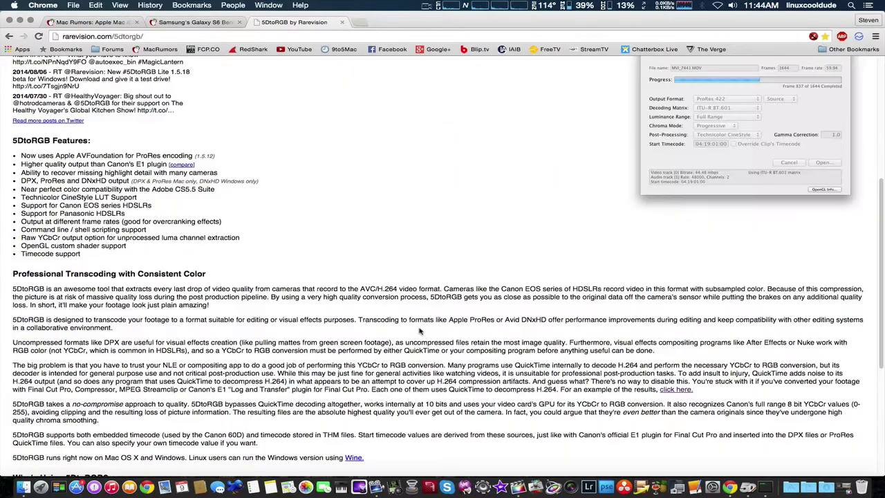
scroll(420, 327, up, 2)
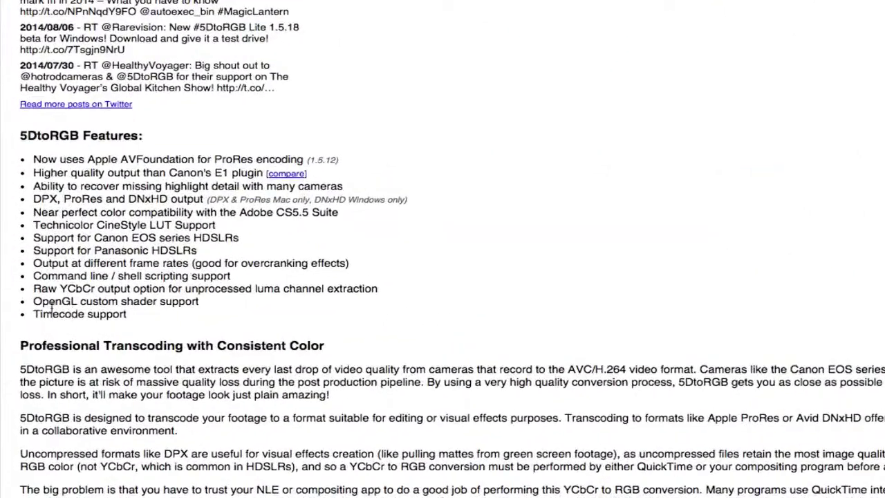
drag(34, 305, 282, 306)
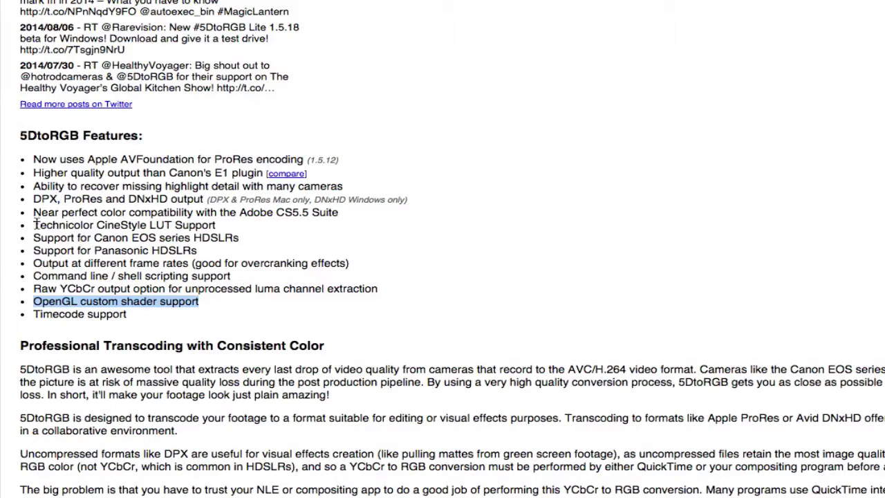
drag(33, 224, 218, 232)
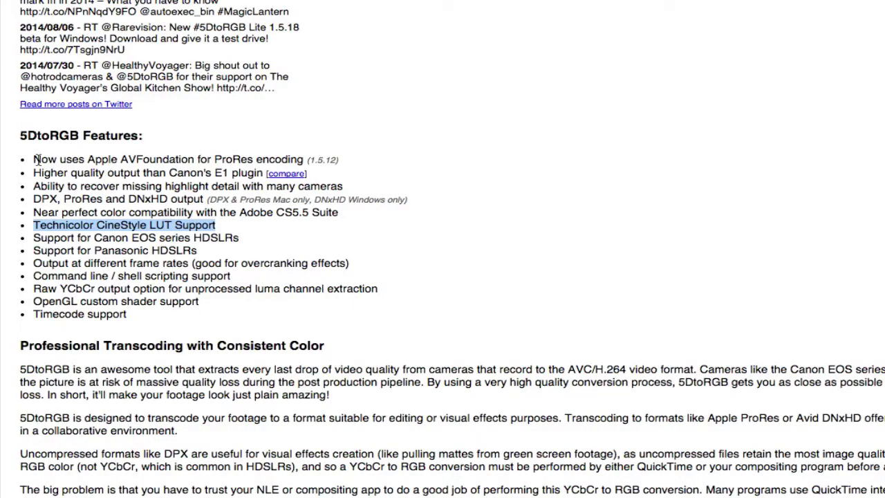
drag(33, 159, 306, 160)
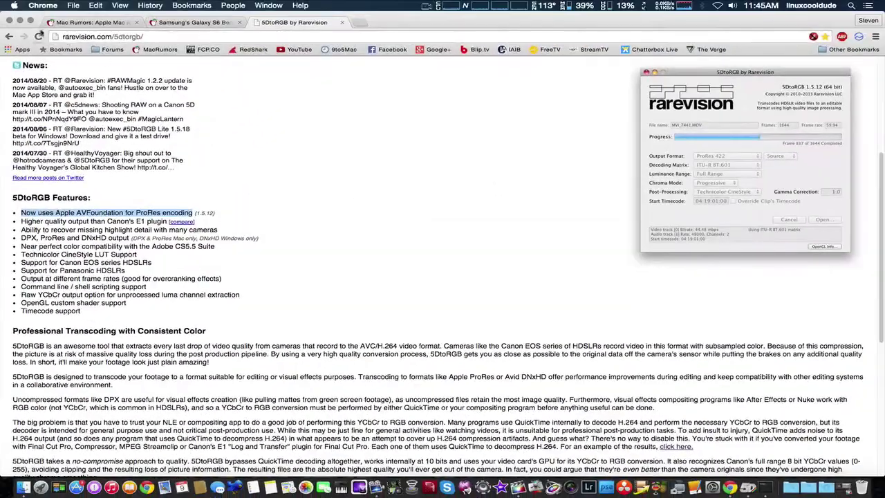
click(19, 22)
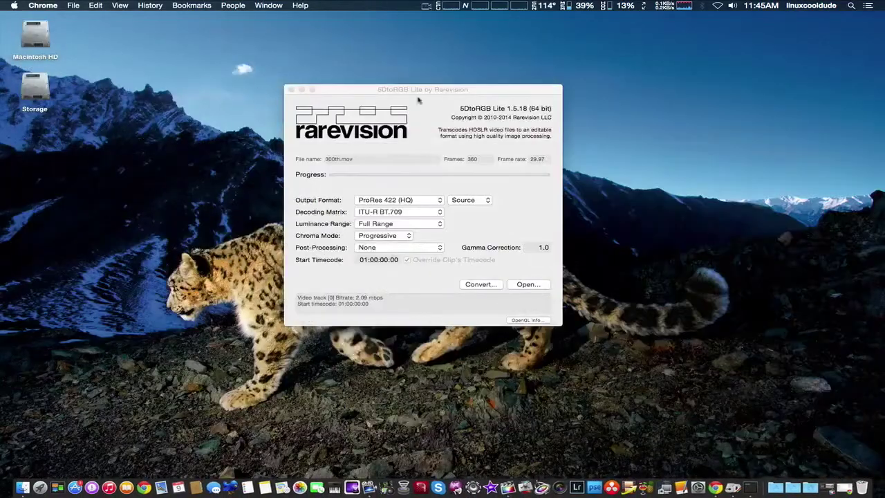
Step: Bring 5DtoRGB Lite forward and check its output settings, keeping ProRes 422 (HQ) and Source frame rate
click(473, 90)
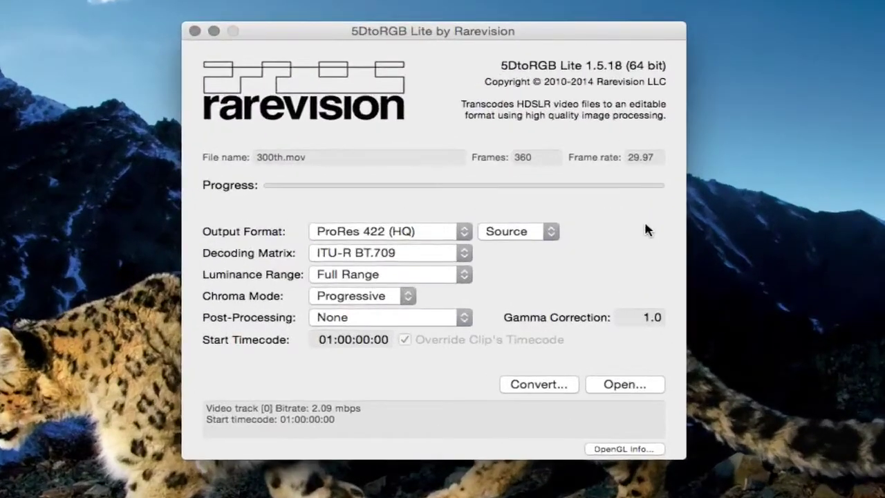
click(465, 231)
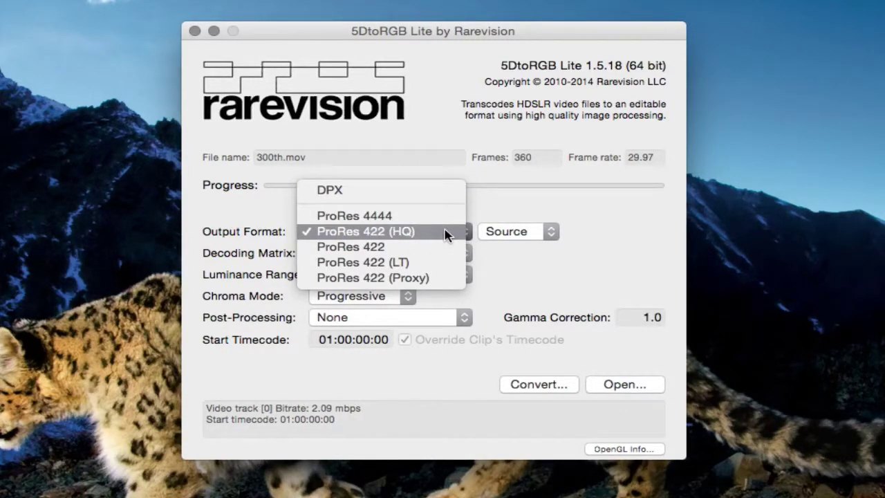
click(625, 235)
click(551, 233)
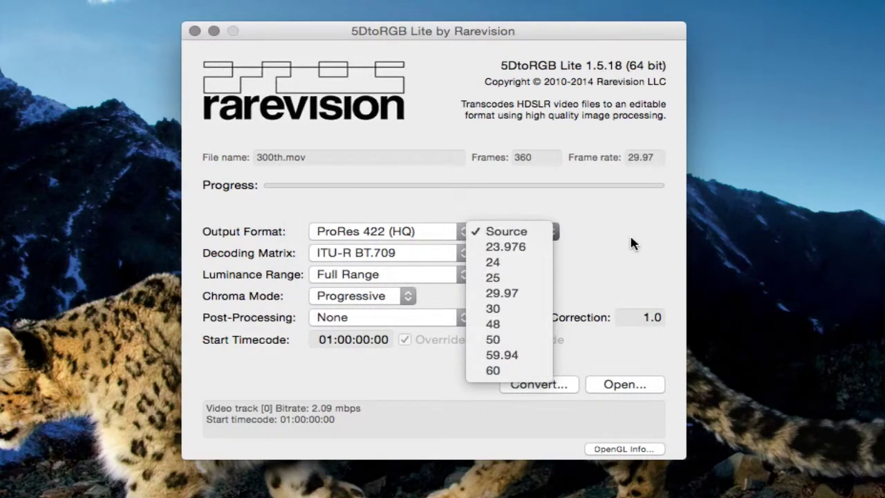
click(588, 237)
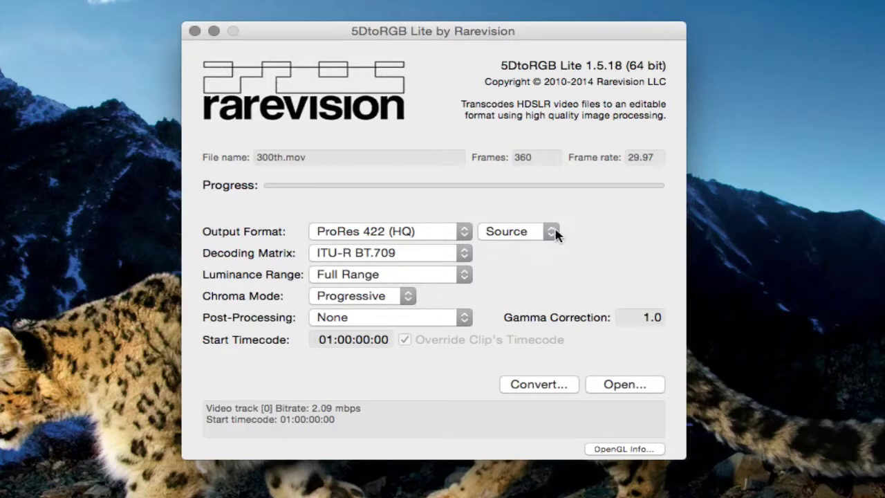
click(554, 233)
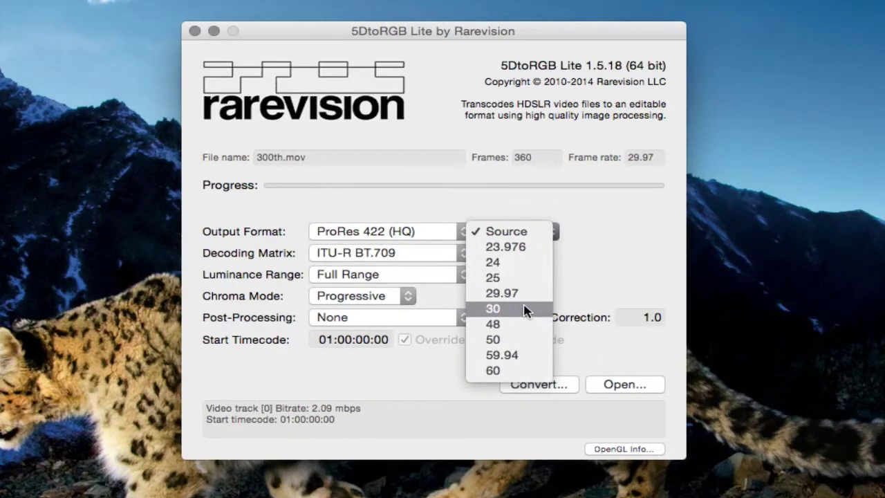
click(603, 270)
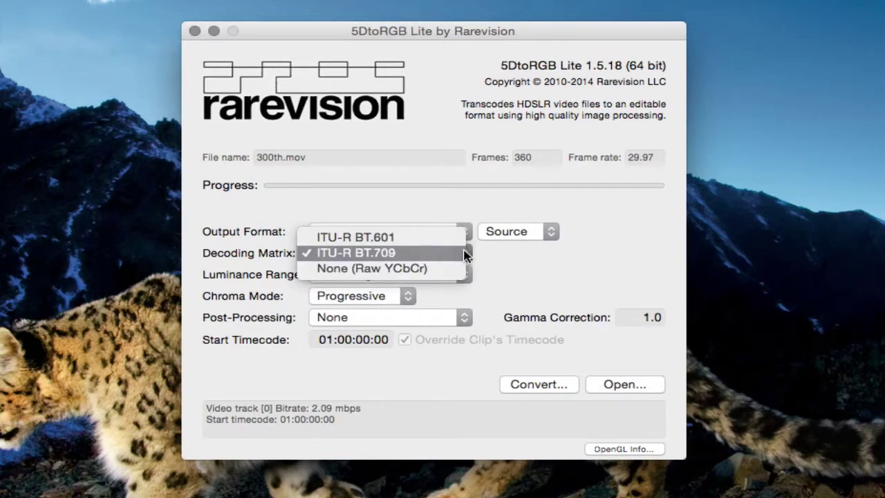
click(519, 259)
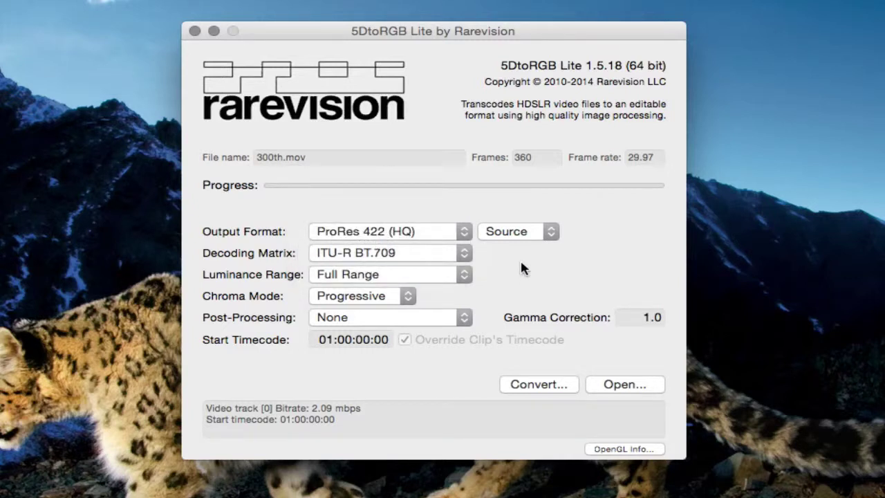
click(464, 275)
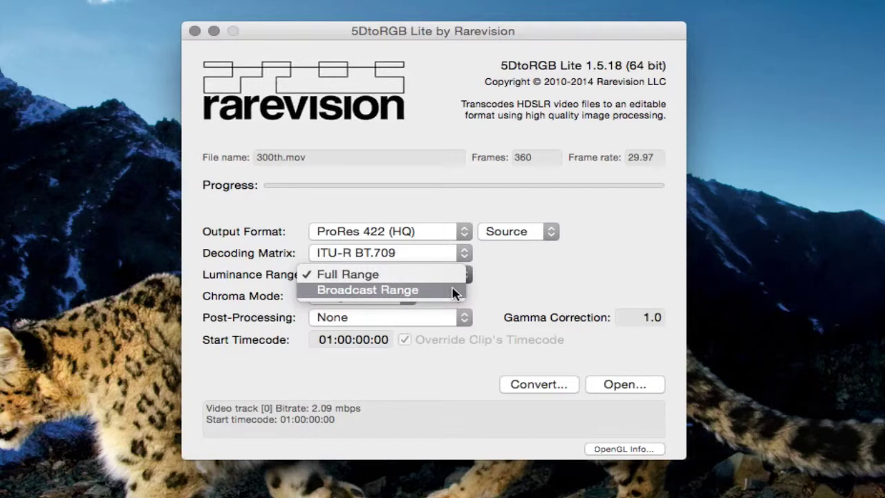
click(503, 293)
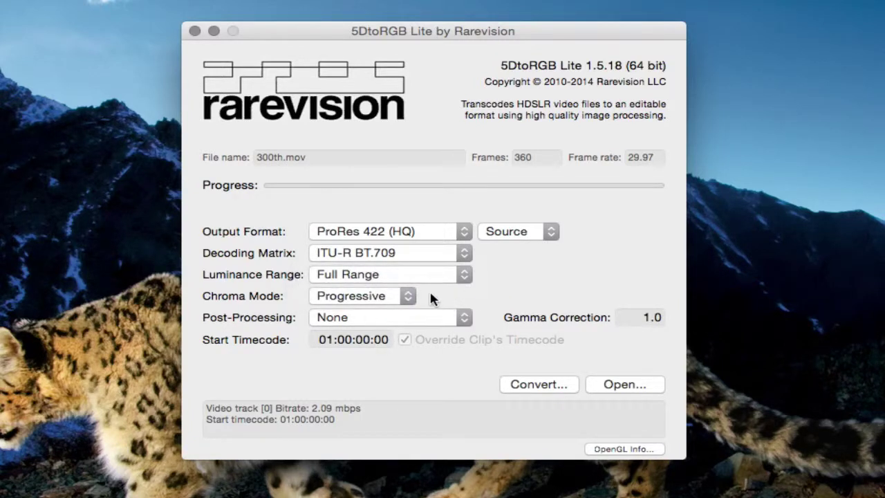
click(408, 295)
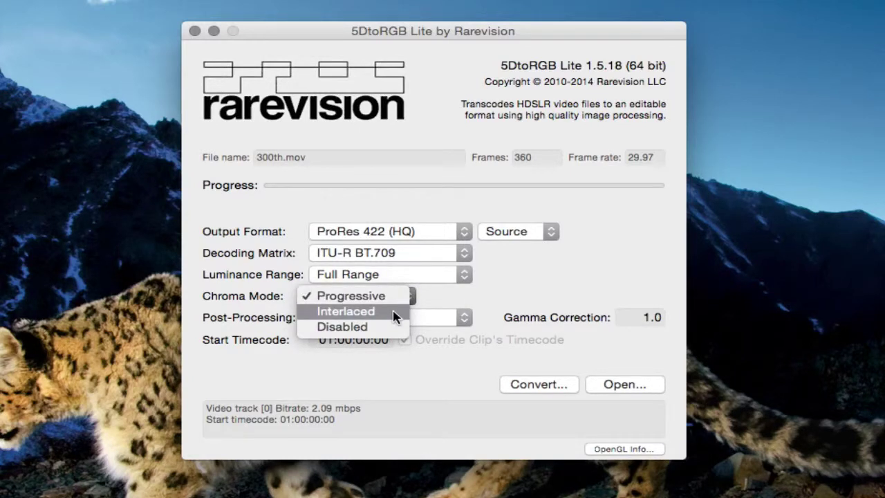
click(467, 307)
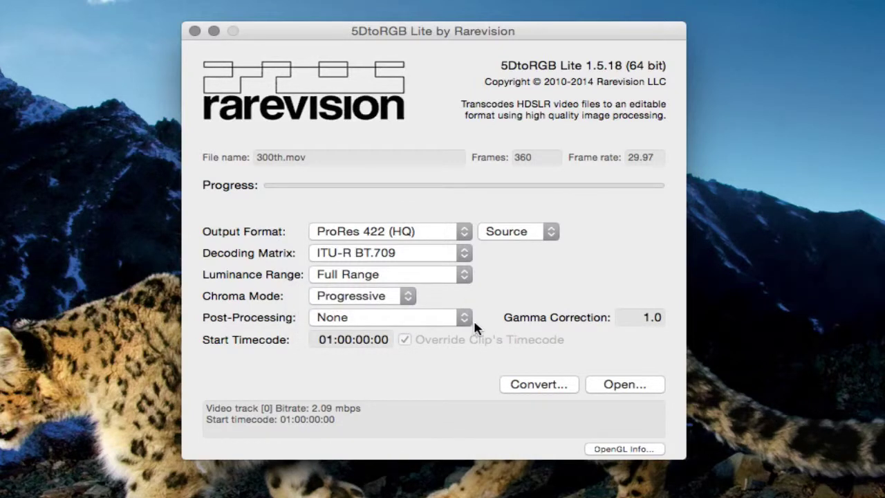
click(468, 319)
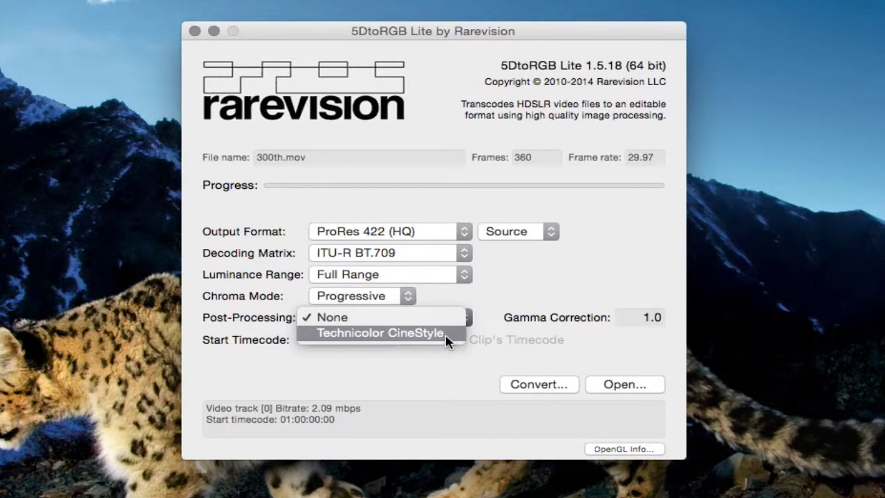
click(515, 335)
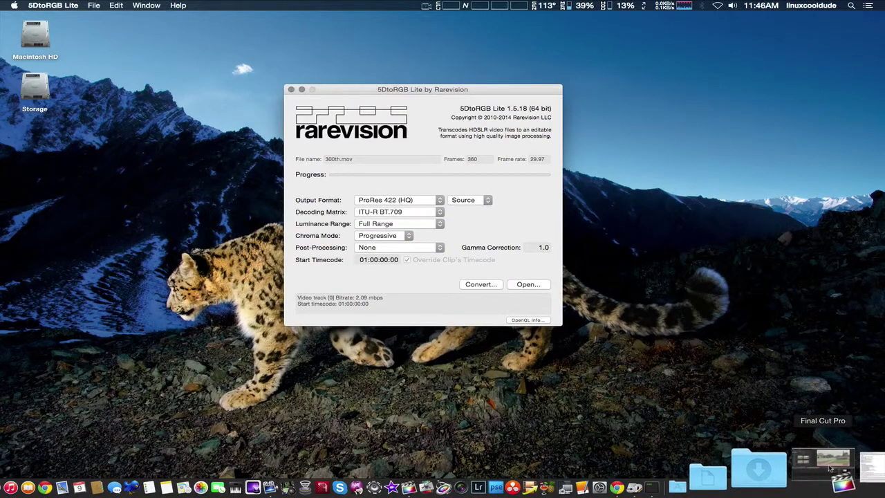
Step: Preview the FCPX Cinestyle, FCPX Regular and 5DtoRGB Regular clips in the viewer, ending on FCPX Cinestyle
click(830, 469)
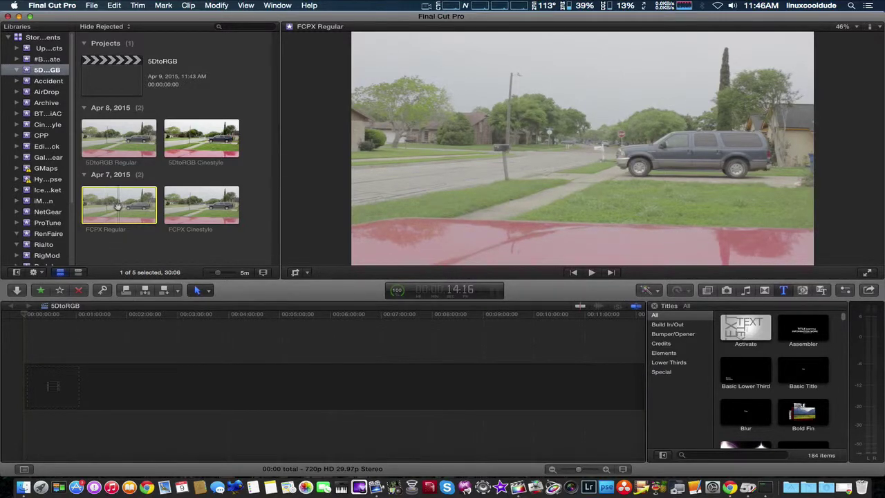
click(199, 208)
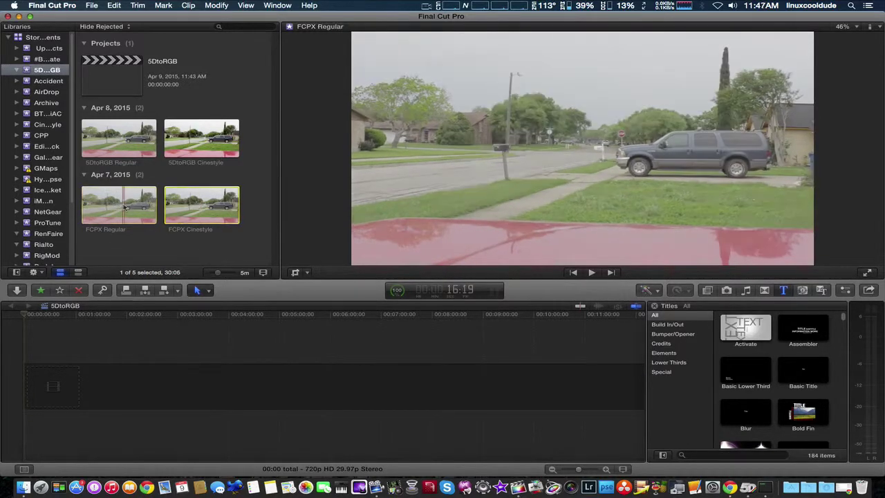
click(125, 206)
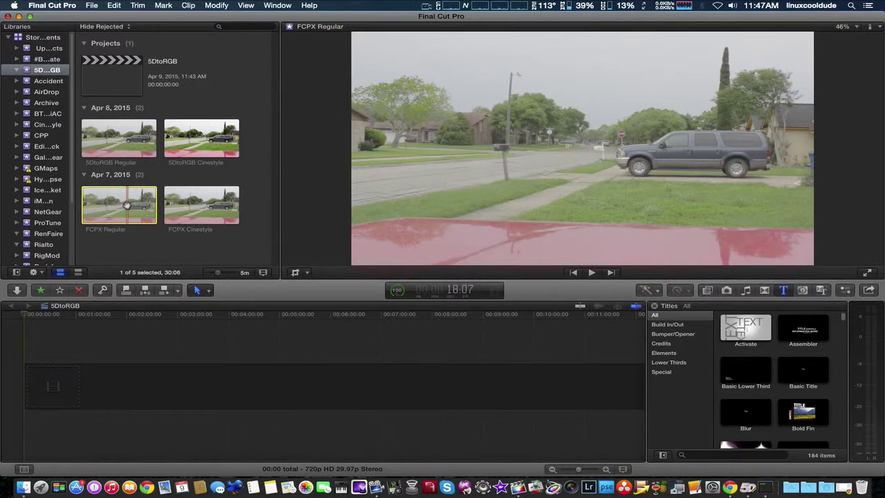
click(228, 207)
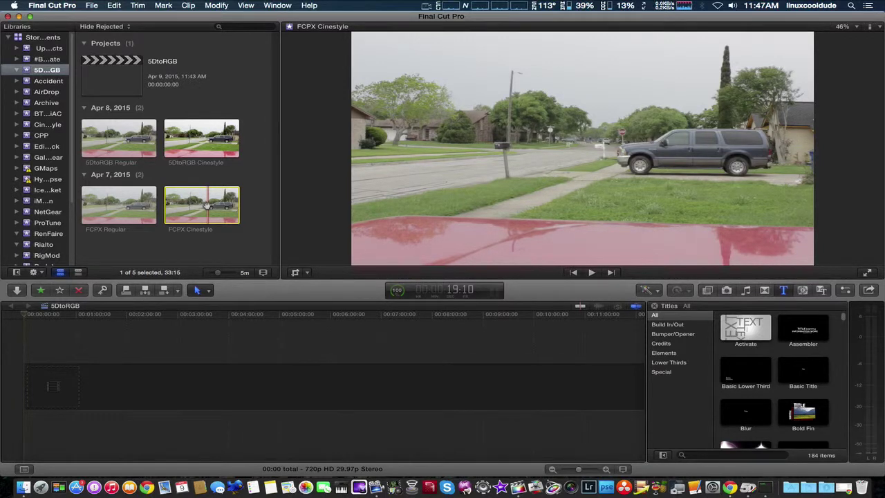
click(109, 207)
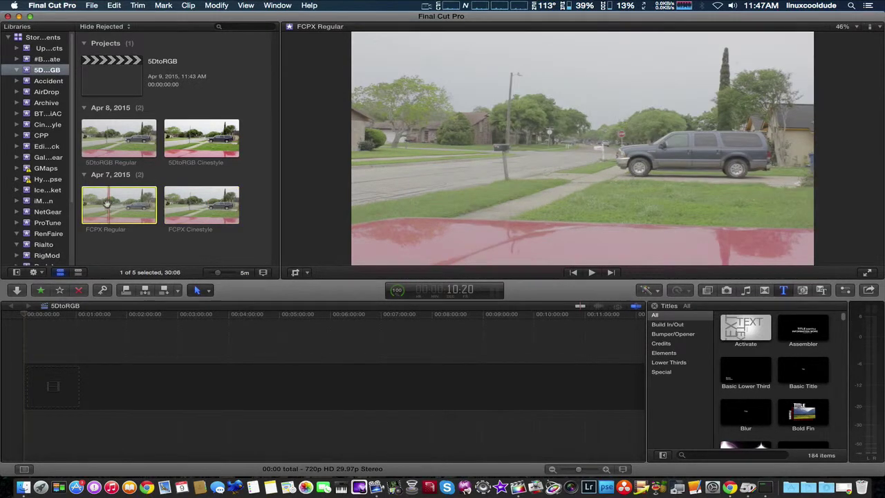
click(111, 141)
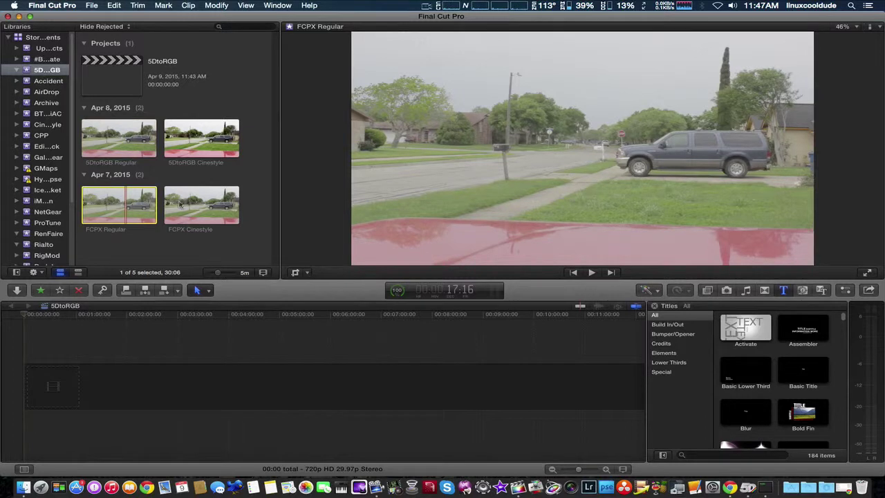
click(200, 205)
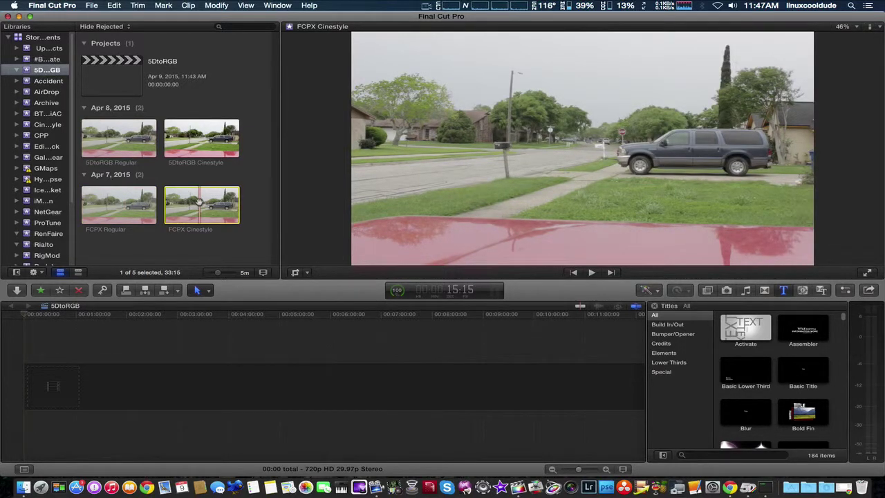
Step: Preview 5DtoRGB Cinestyle, switch back to FCPX Regular, and open the video scopes with Cmd+7
click(201, 146)
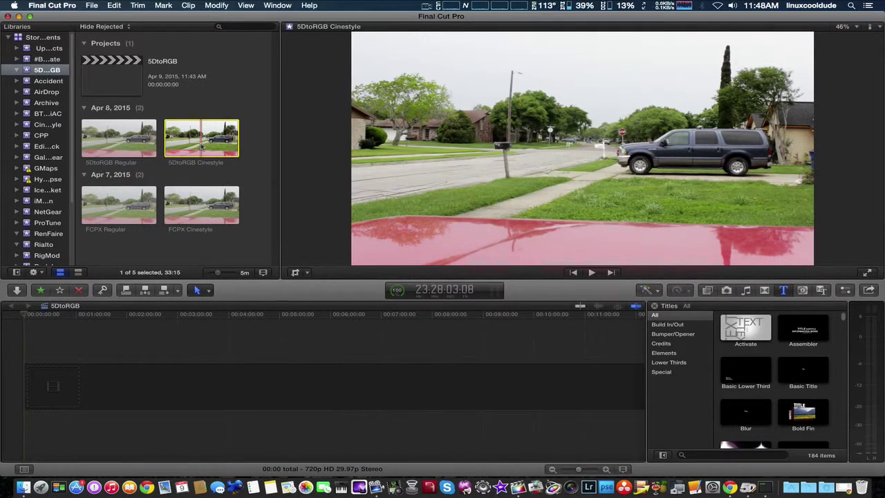
click(111, 209)
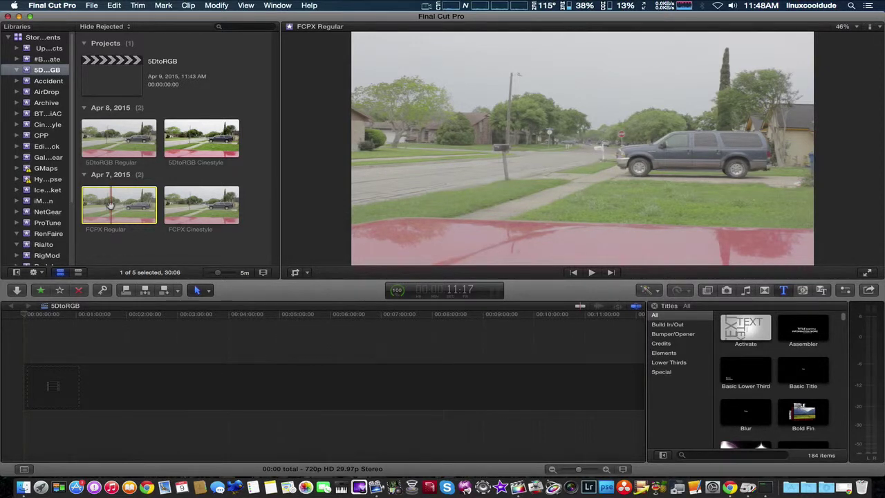
key(super+7)
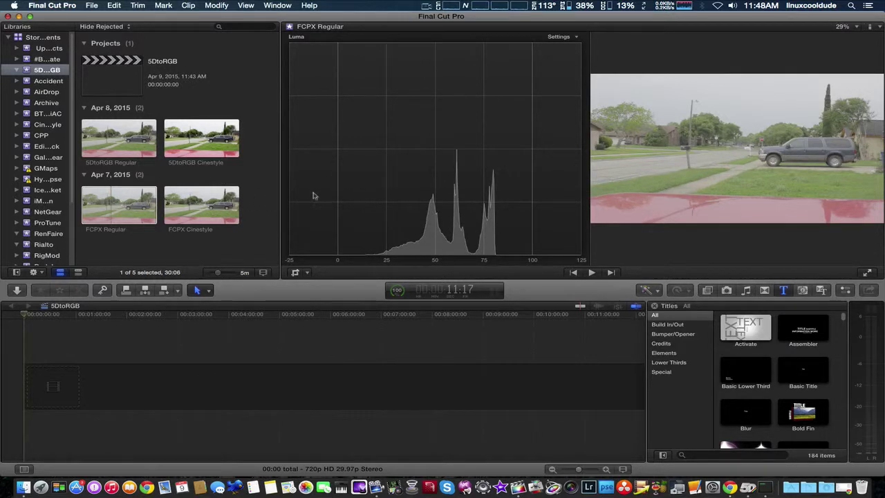
Step: Compare the FCPX Regular and 5DtoRGB Regular luma histograms, ending on FCPX Regular
click(108, 200)
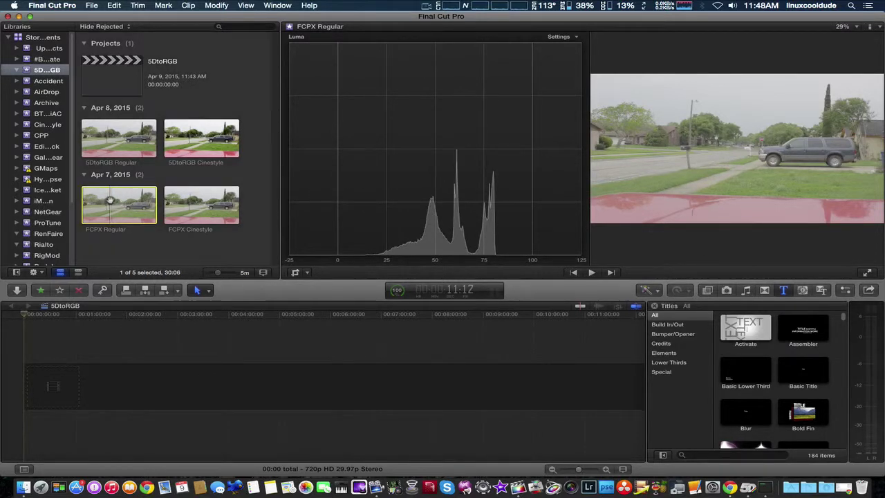
click(95, 141)
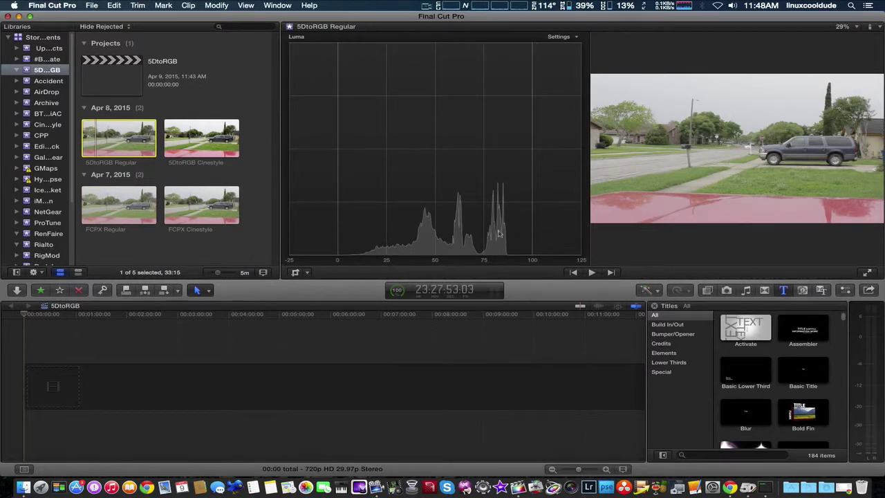
click(105, 213)
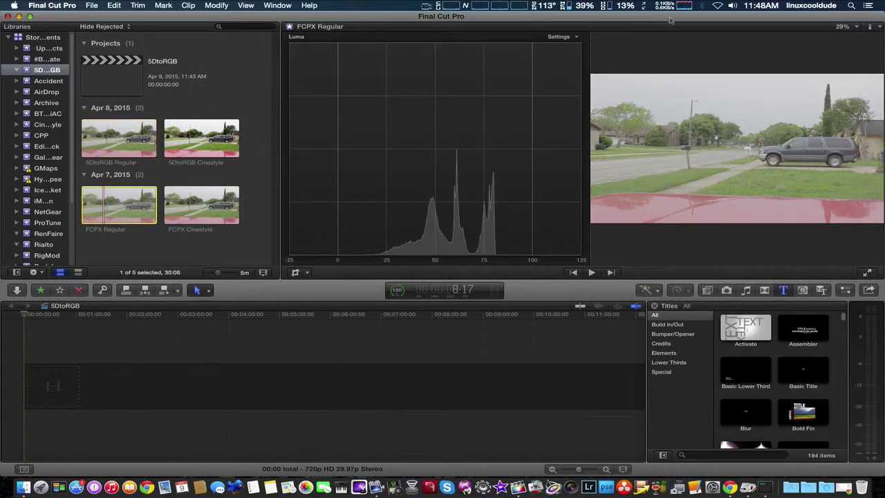
click(573, 37)
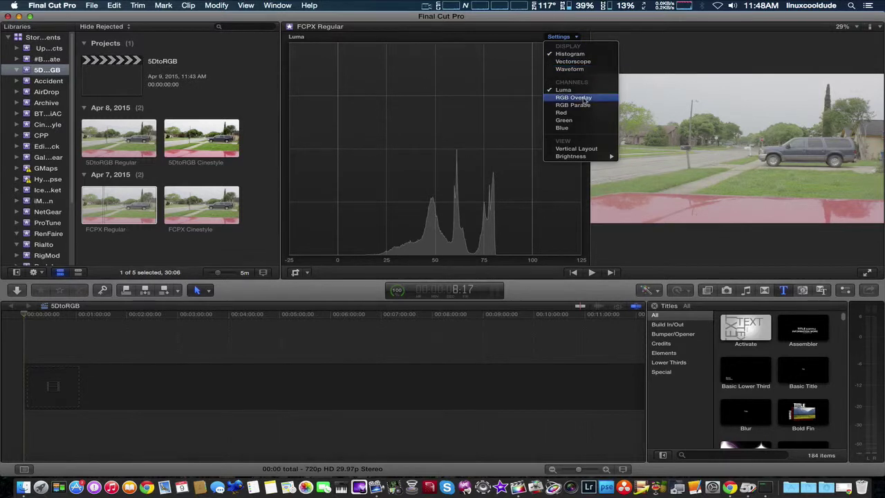
Step: Change the video scope from the histogram to an RGB Parade
click(580, 69)
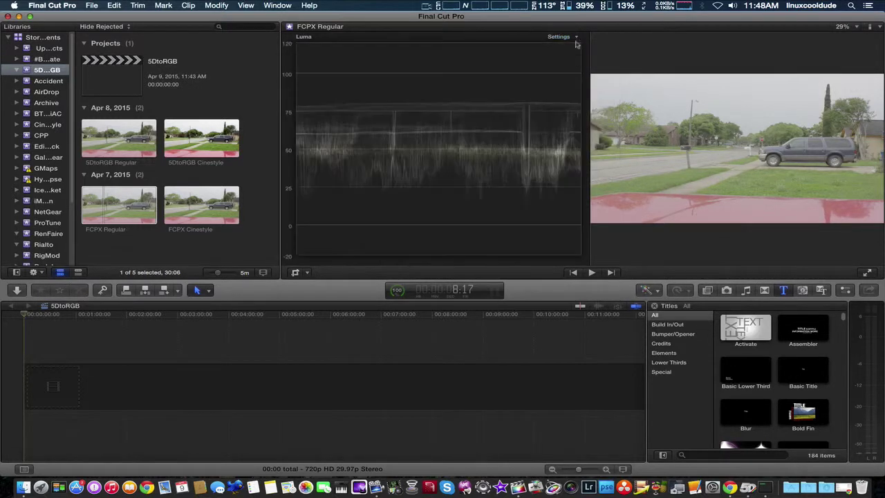
click(575, 38)
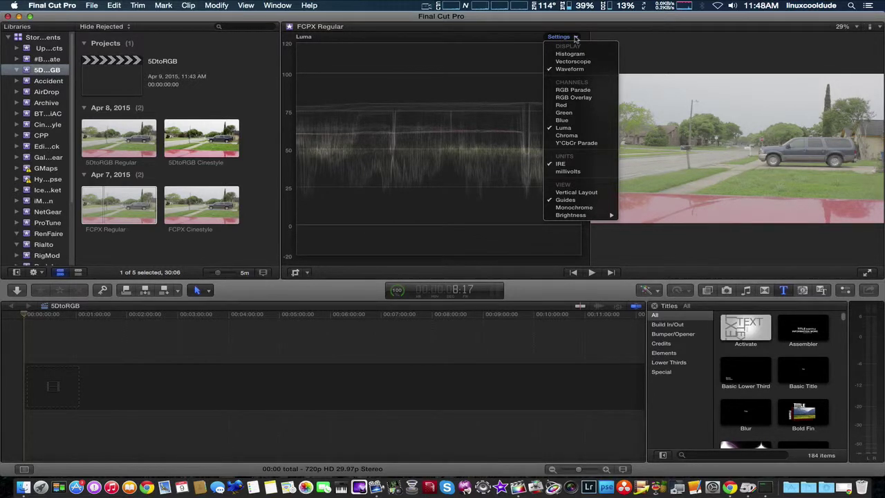
click(561, 91)
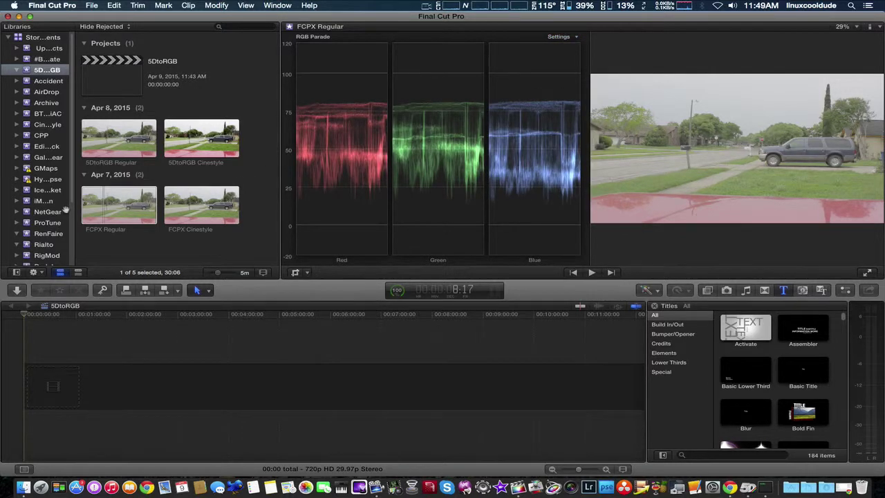
Step: Compare FCPX Regular and 5DtoRGB Regular in the RGB Parade, ending on FCPX Regular
click(105, 205)
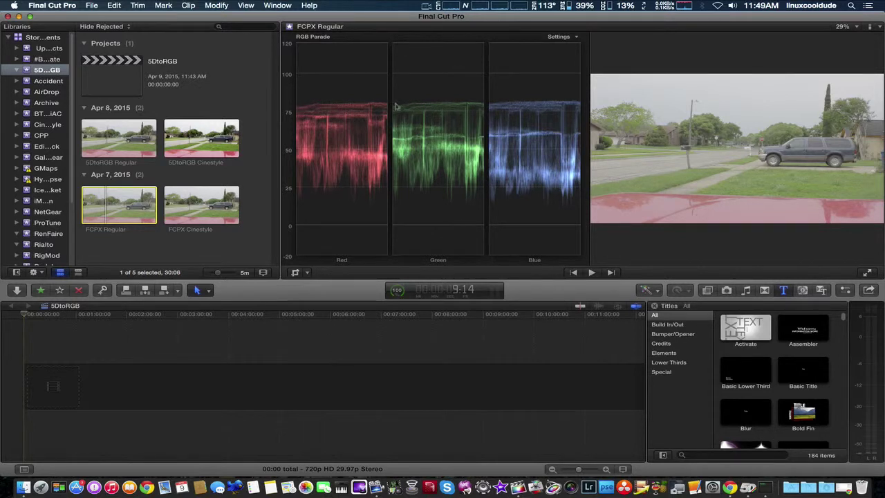
click(111, 138)
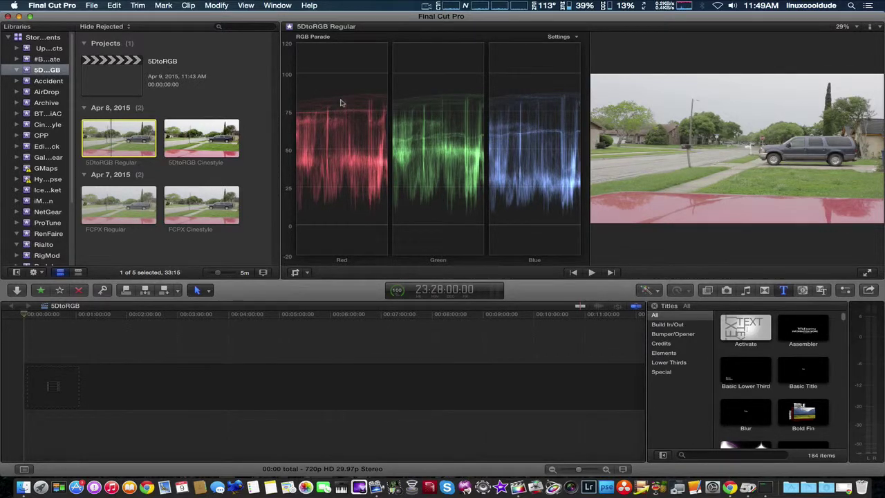
click(124, 214)
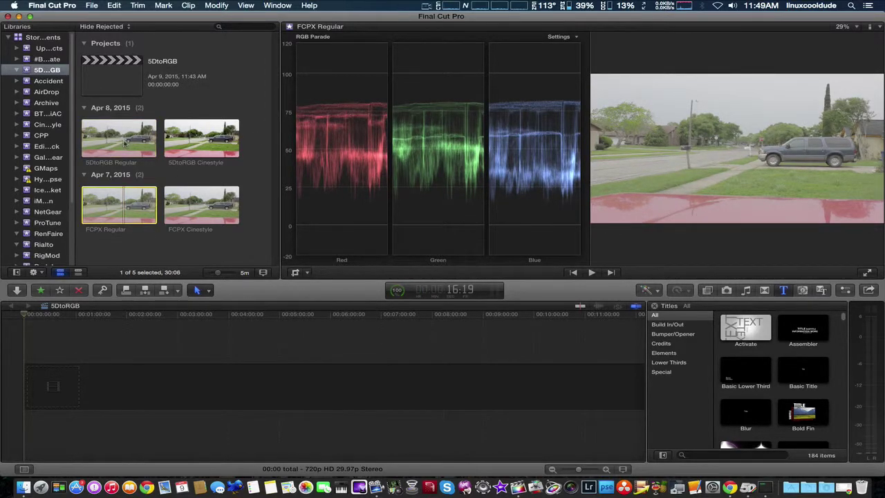
click(124, 142)
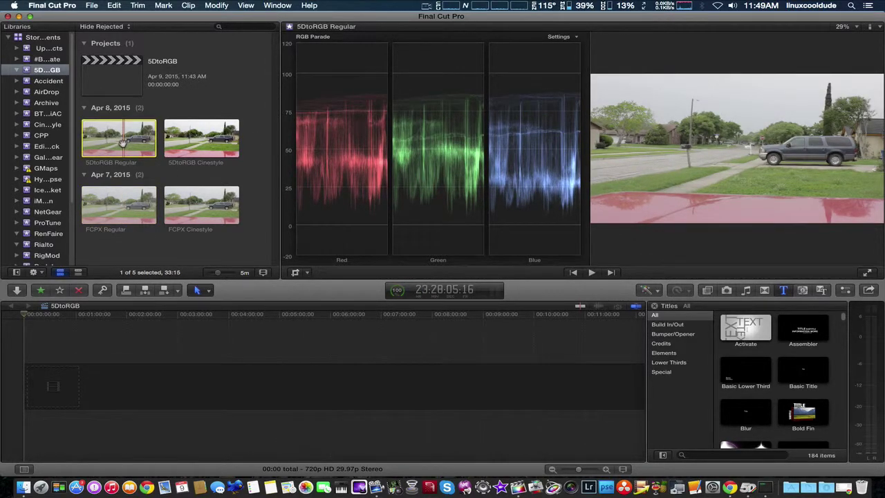
click(118, 215)
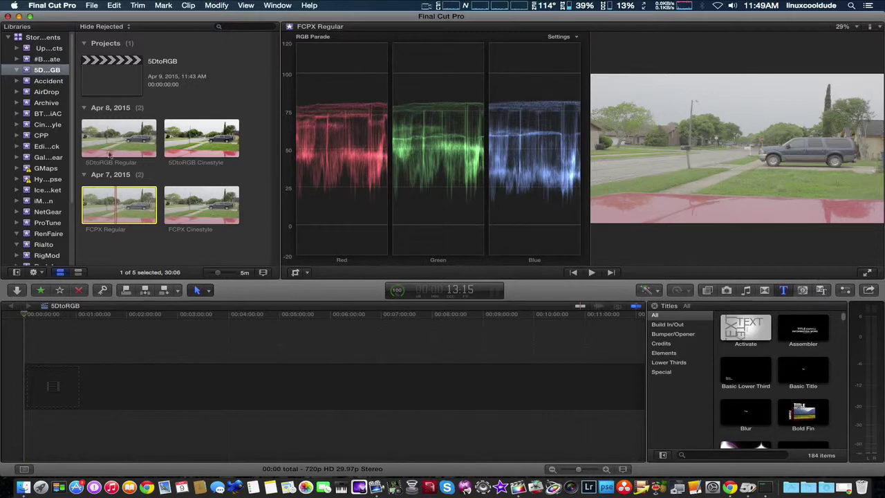
Step: Minimize Final Cut Pro and bring the 5DtoRGB Lite window to the front
click(19, 16)
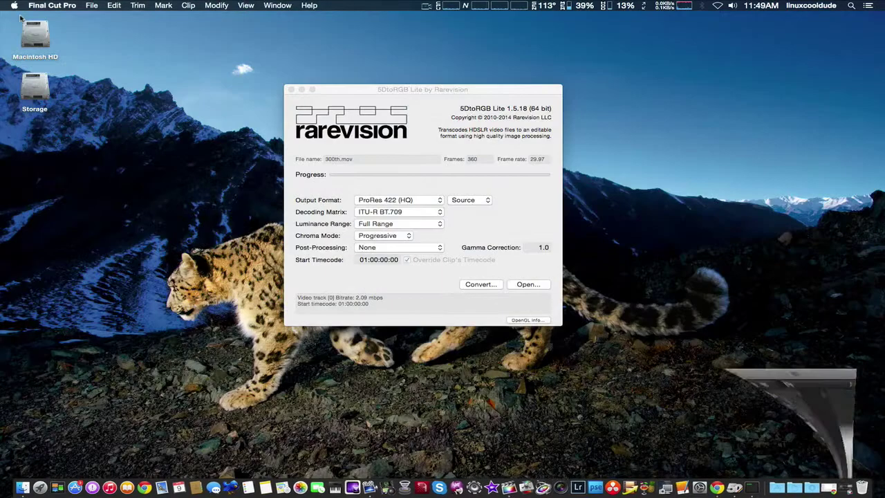
click(455, 92)
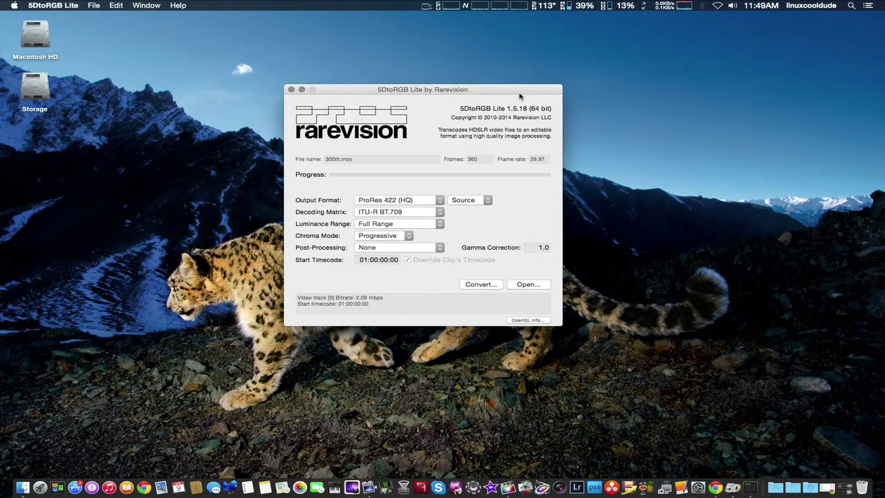